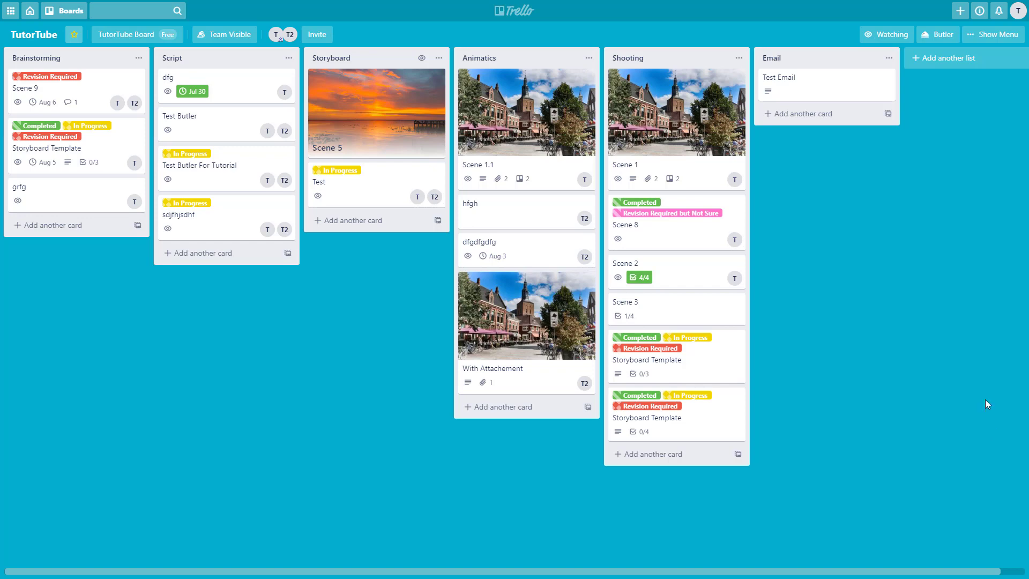
Open Butler automation for the TutorTube board from the board header
left_click(936, 41)
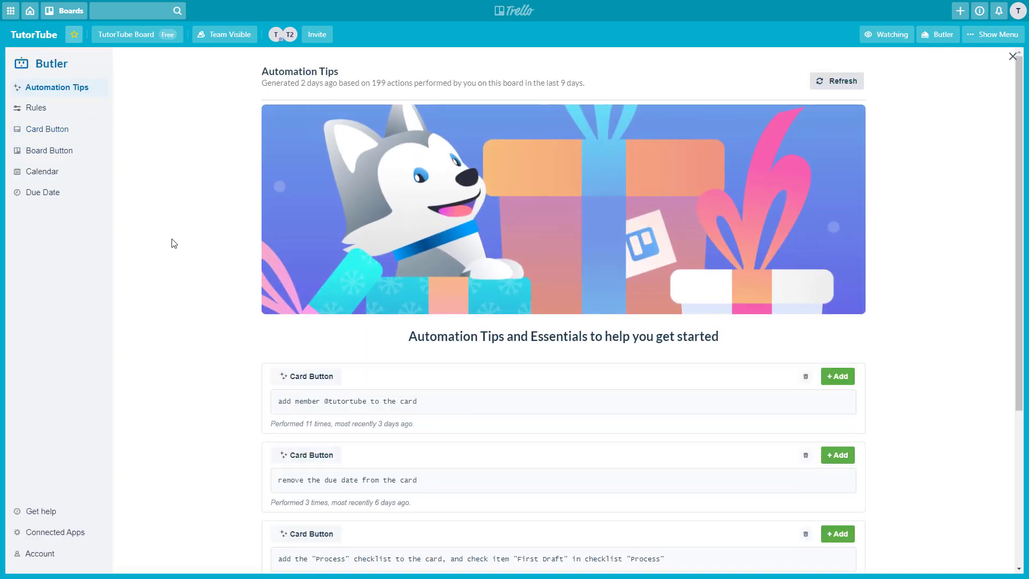
Browse the Automation Tips, then switch to Butler's Card Buttons page
scroll(345, 388, "down", 4)
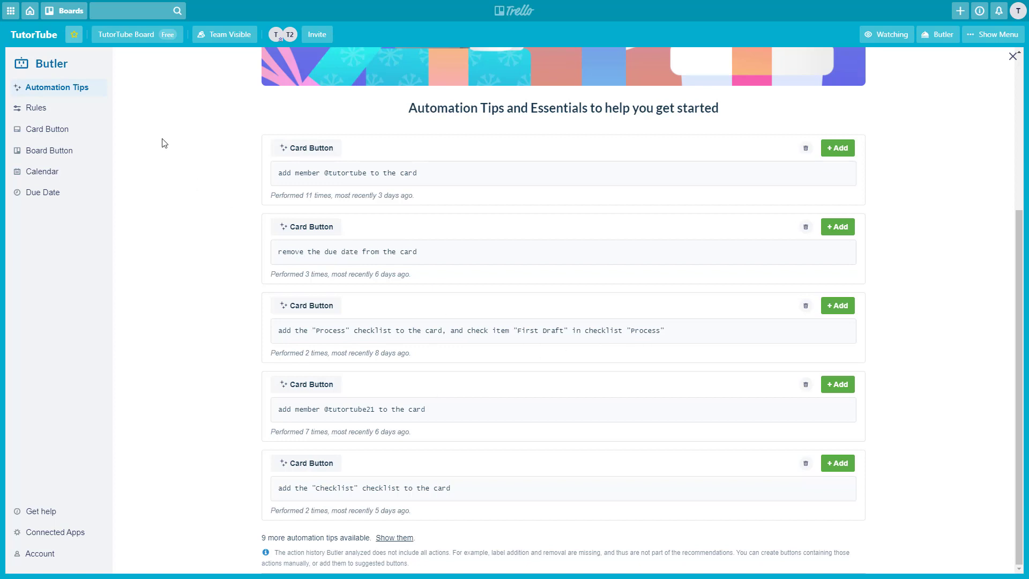
left_click(71, 141)
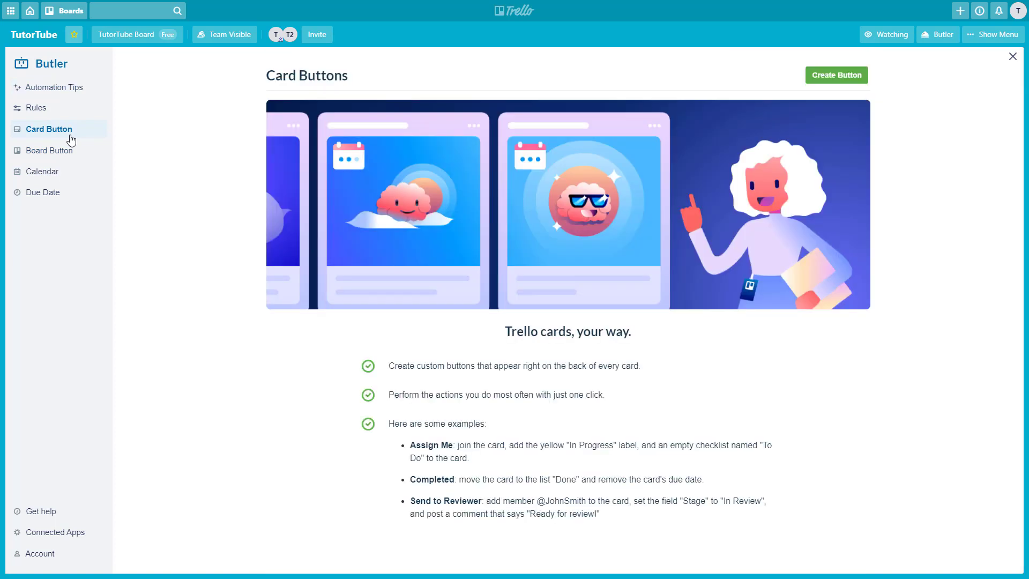
Create a new card button titled 'Add in Labels and Task' and begin adding an action
left_click(837, 76)
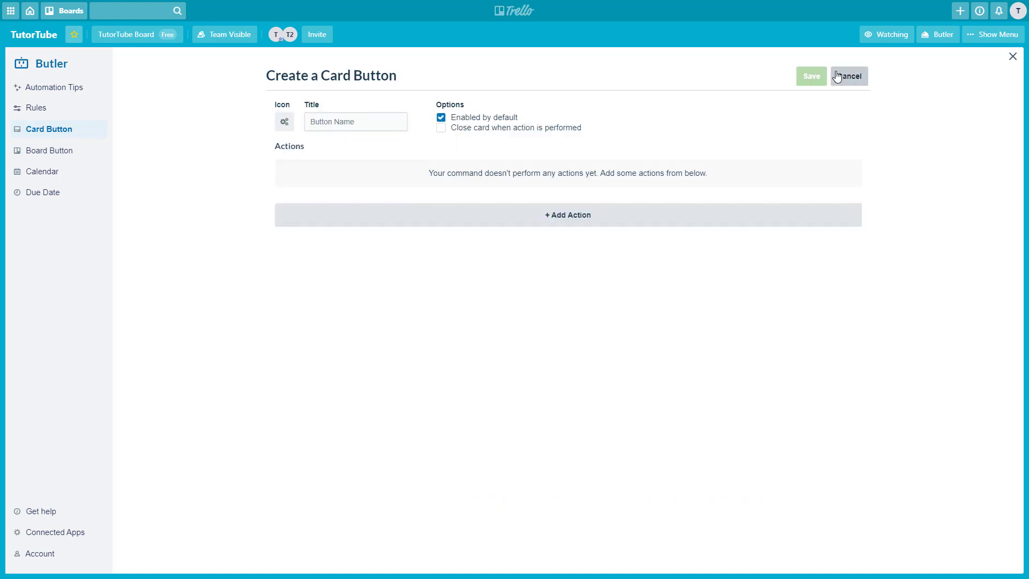
left_click(348, 121)
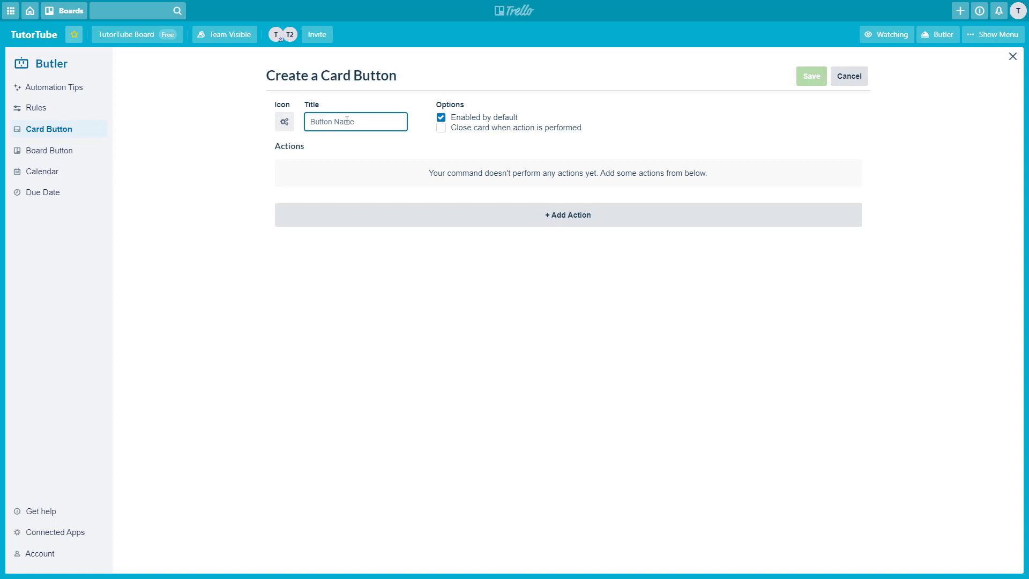
type("Add in Labels and Task")
left_click(577, 219)
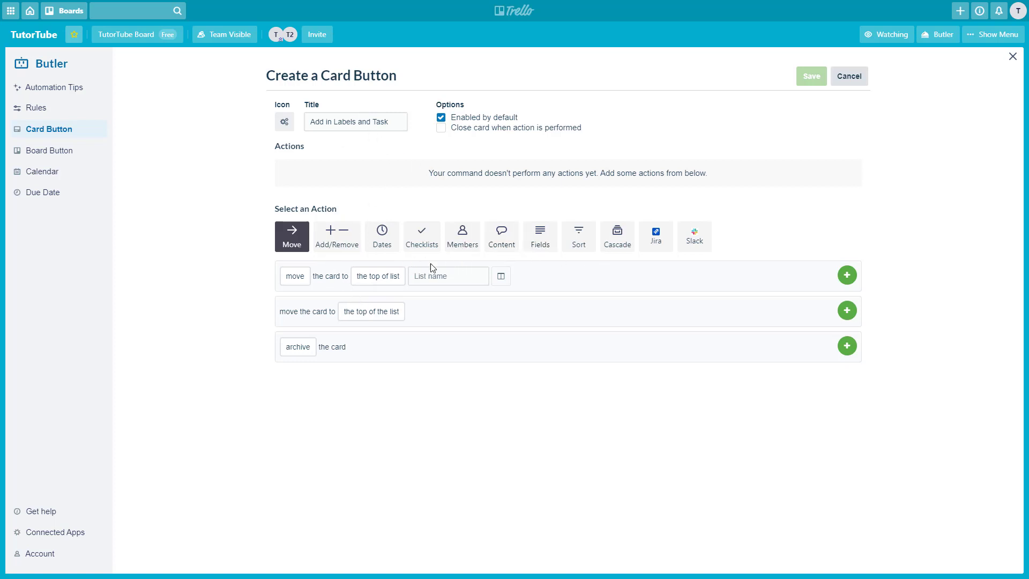
Add label actions for green Completed, yellow In Progress and red Revision Required
left_click(339, 252)
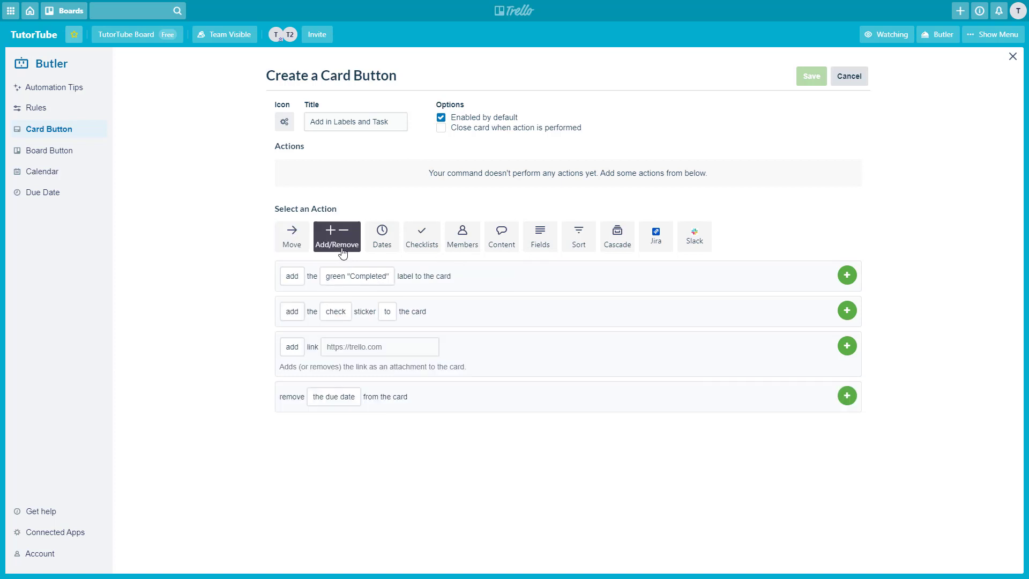
left_click(351, 276)
left_click(350, 277)
left_click(350, 277)
left_click(354, 300)
left_click(846, 275)
left_click(374, 320)
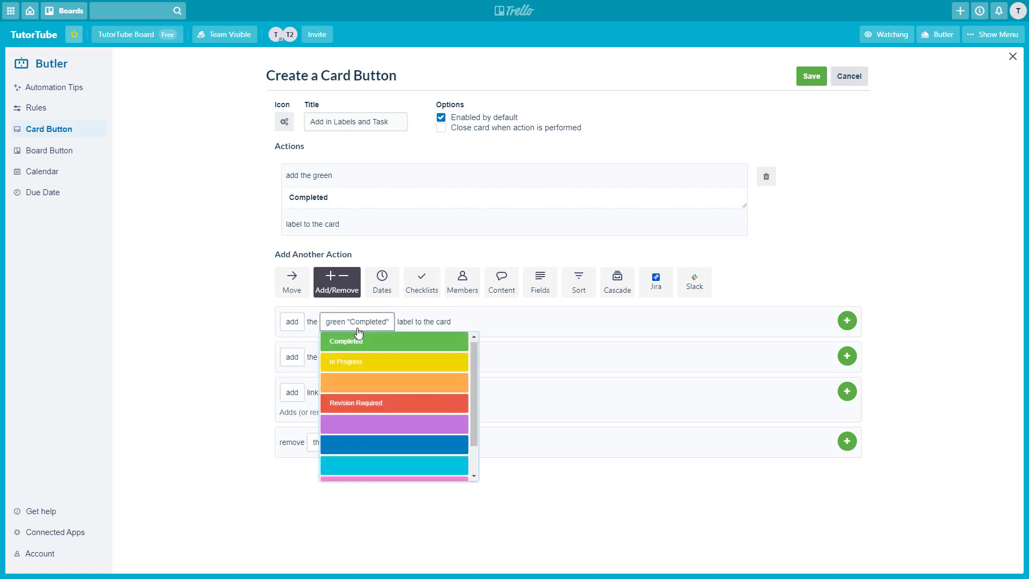
left_click(355, 362)
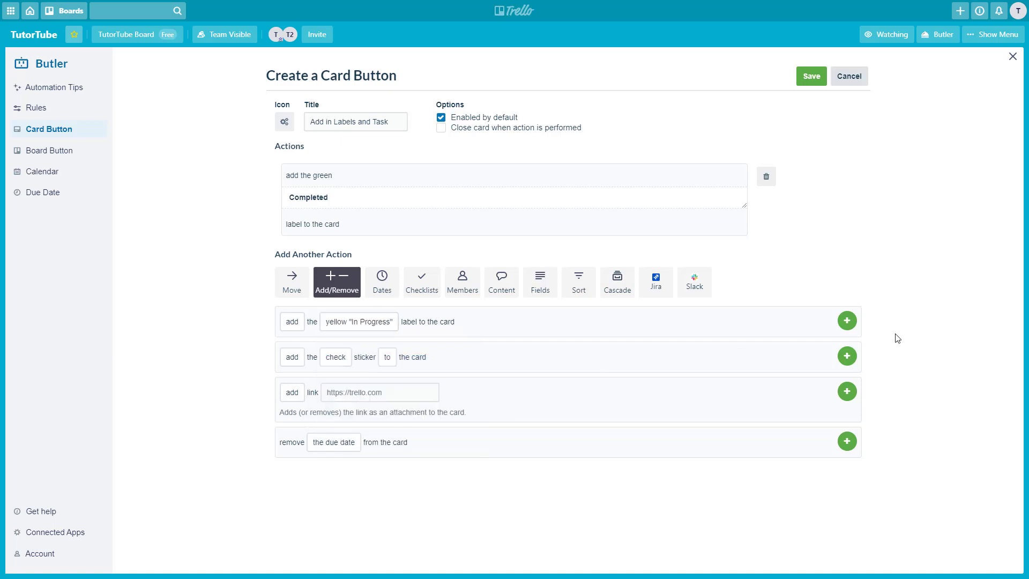
left_click(847, 321)
left_click(370, 397)
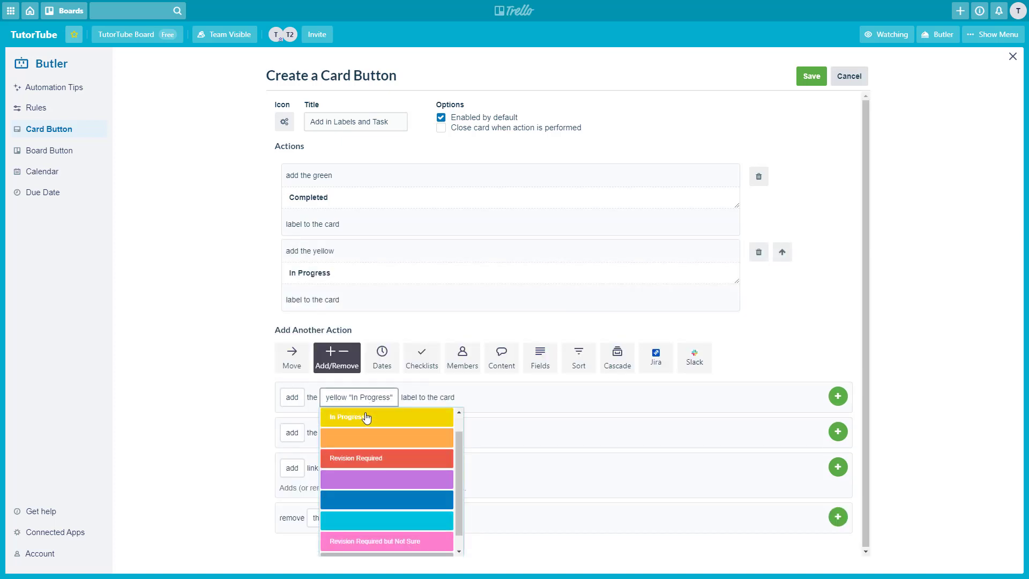
left_click(375, 464)
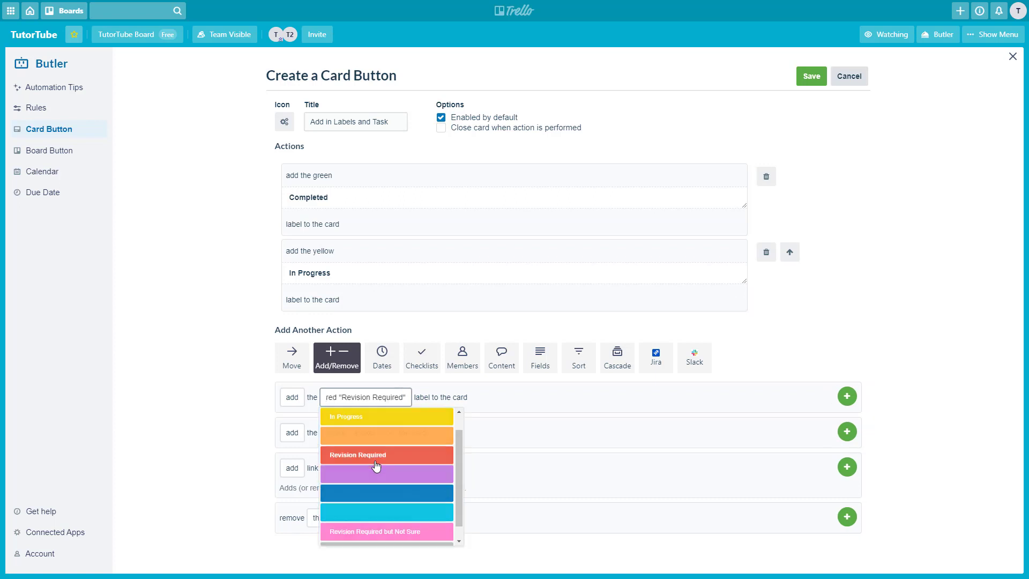
left_click(838, 396)
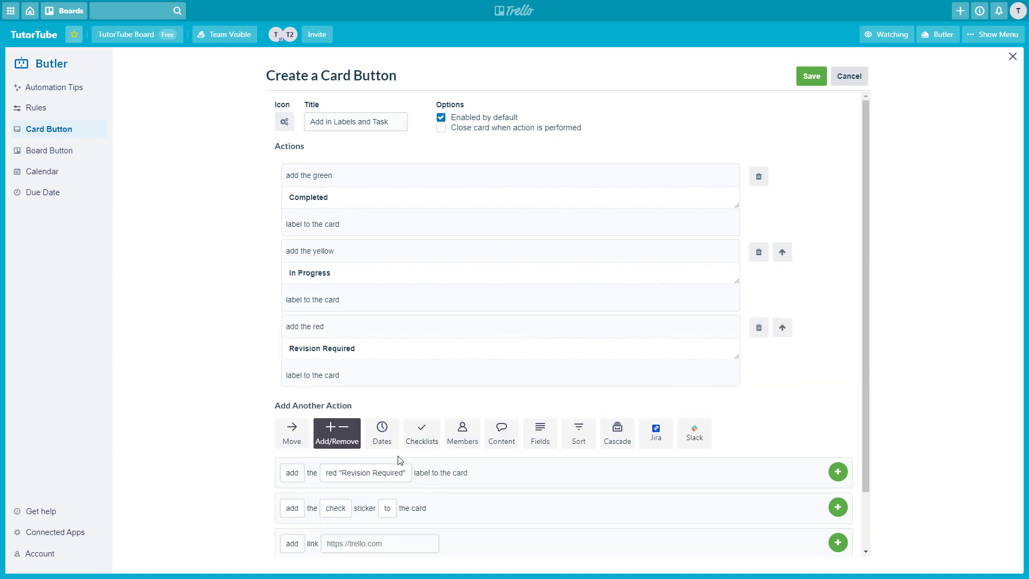
Add two 'add member' actions, one for each team member's username
scroll(399, 460, "down", 2)
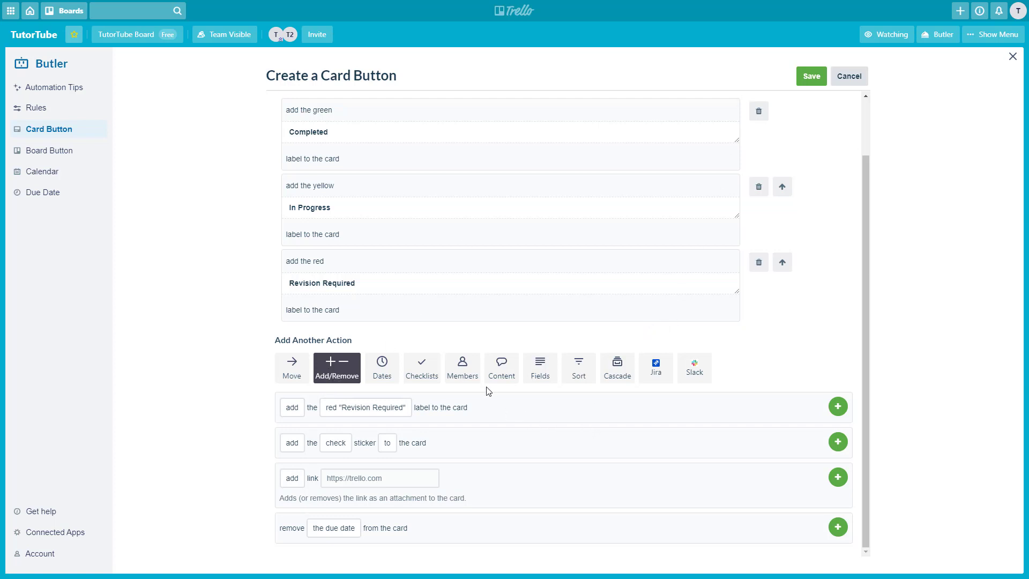
left_click(465, 375)
left_click(292, 408)
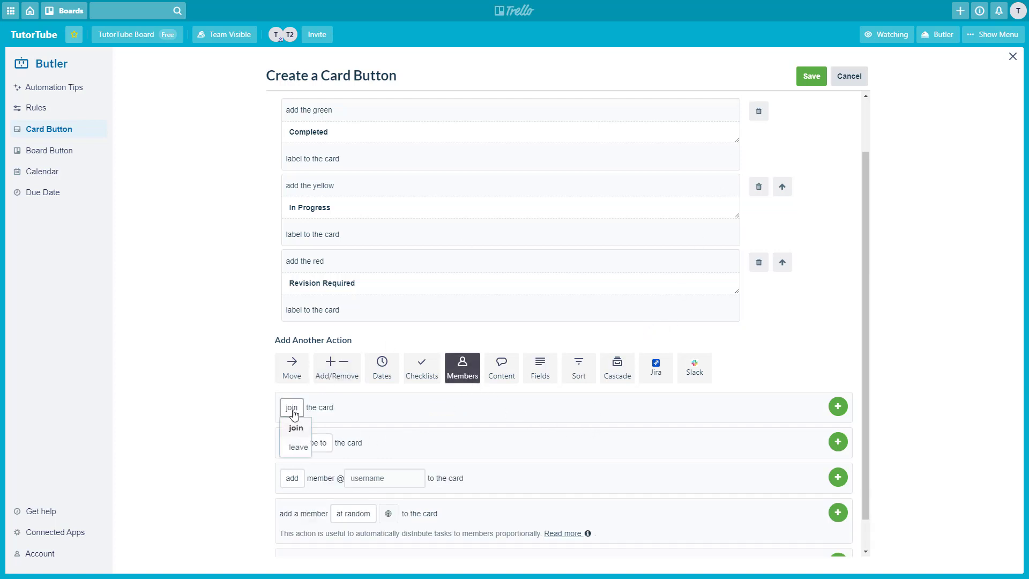
left_click(295, 428)
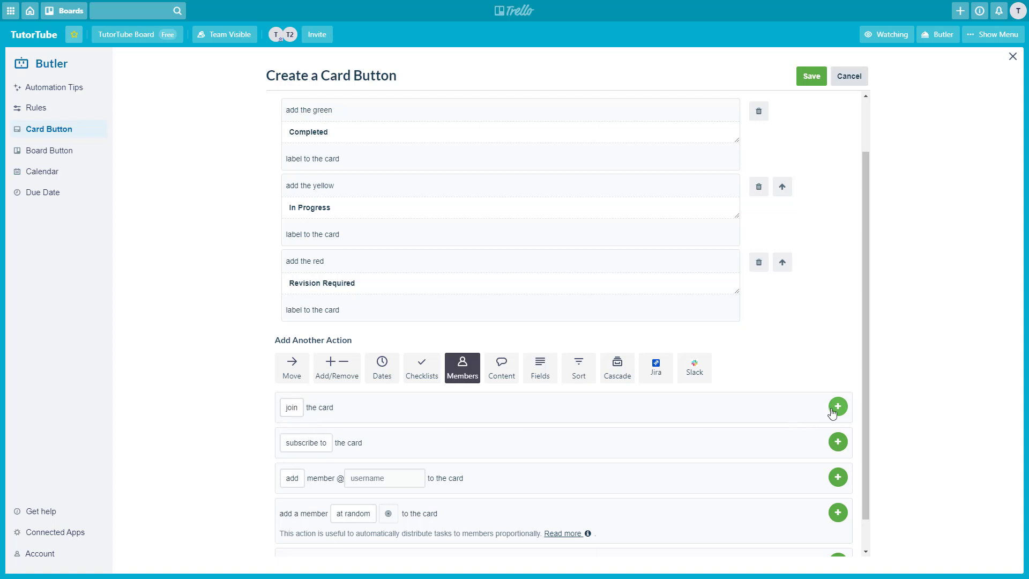
left_click(292, 478)
left_click(292, 499)
left_click(375, 478)
left_click(379, 498)
left_click(838, 477)
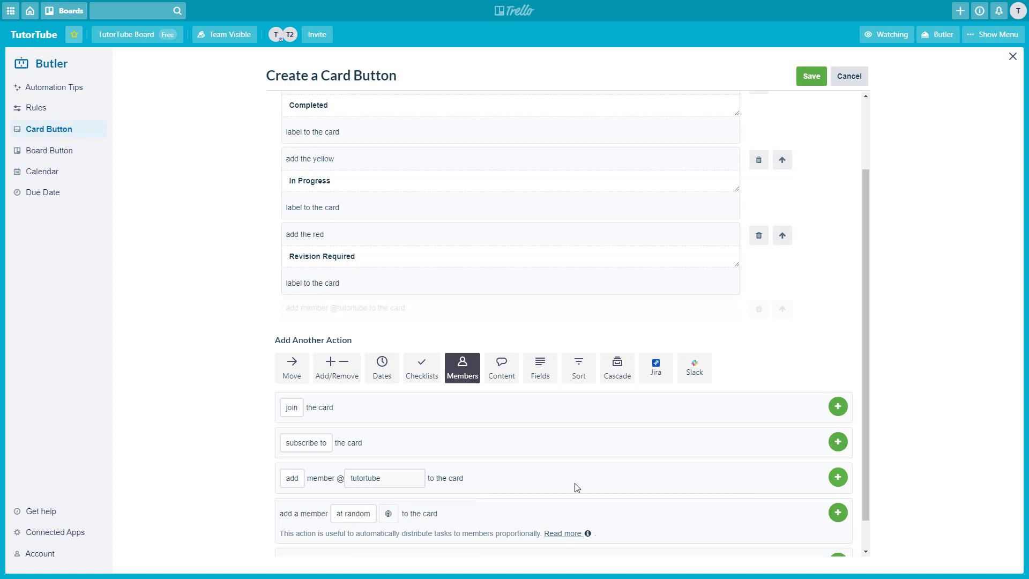
left_click(386, 477)
left_click(380, 538)
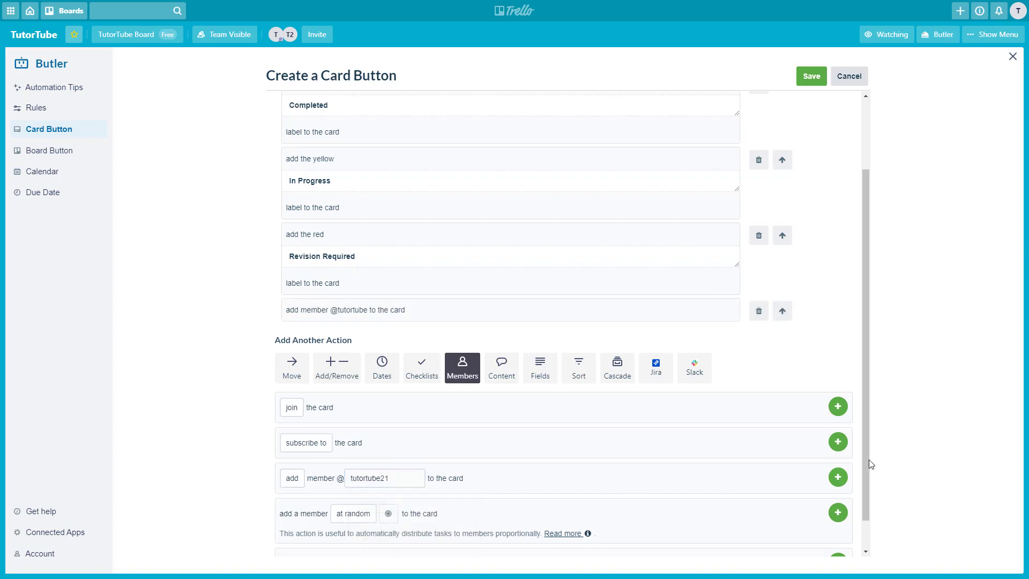
left_click(837, 477)
Save the 'Add in Labels and Task' button and close Butler to return to the board
scroll(309, 212, "up", 3)
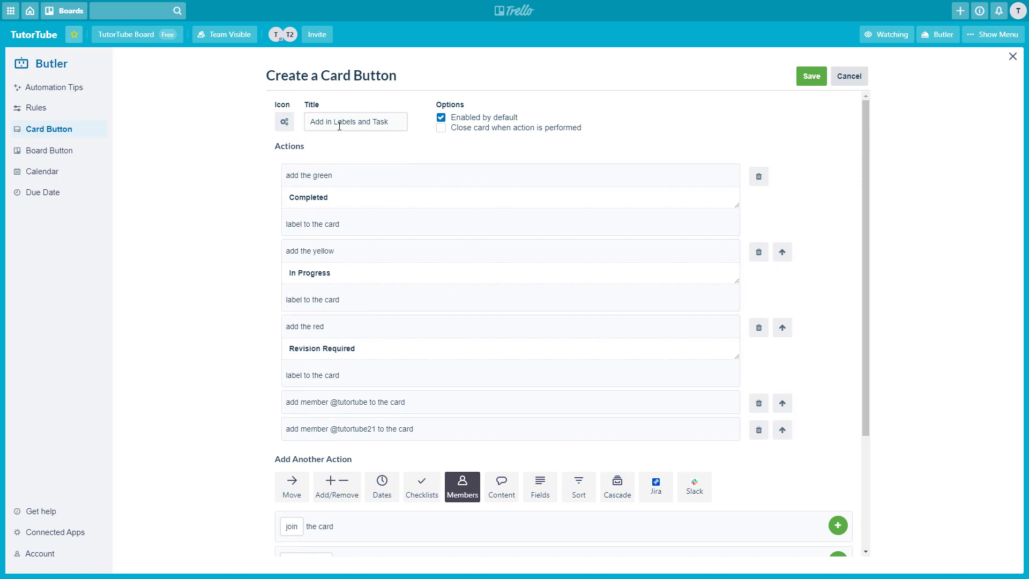
left_click(816, 79)
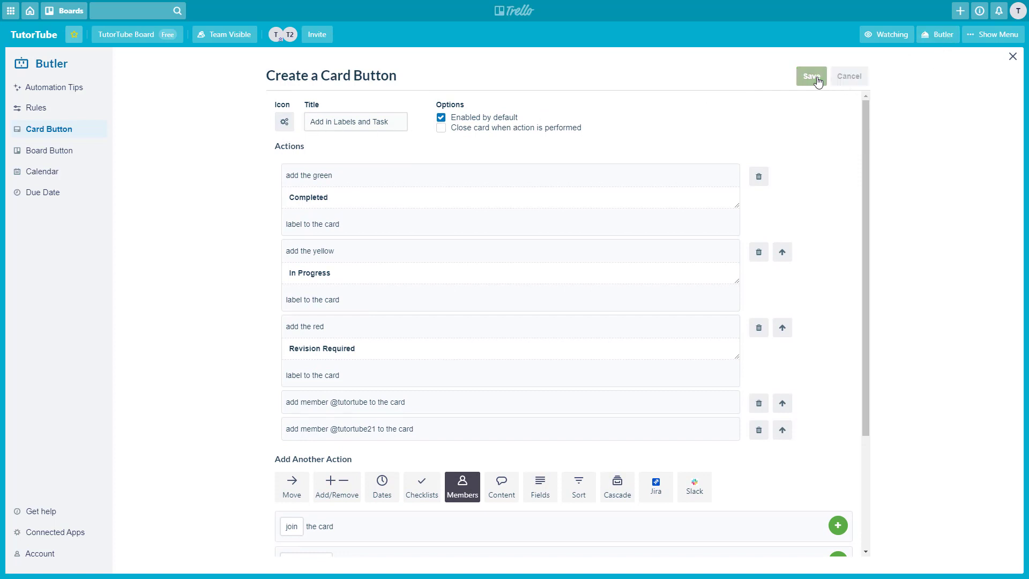
left_click(818, 77)
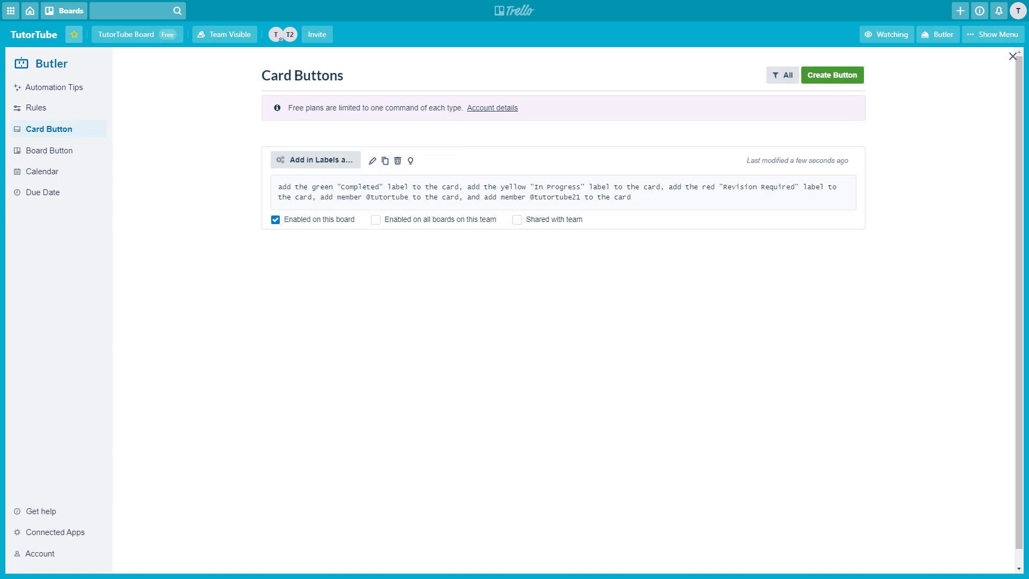
left_click(1013, 56)
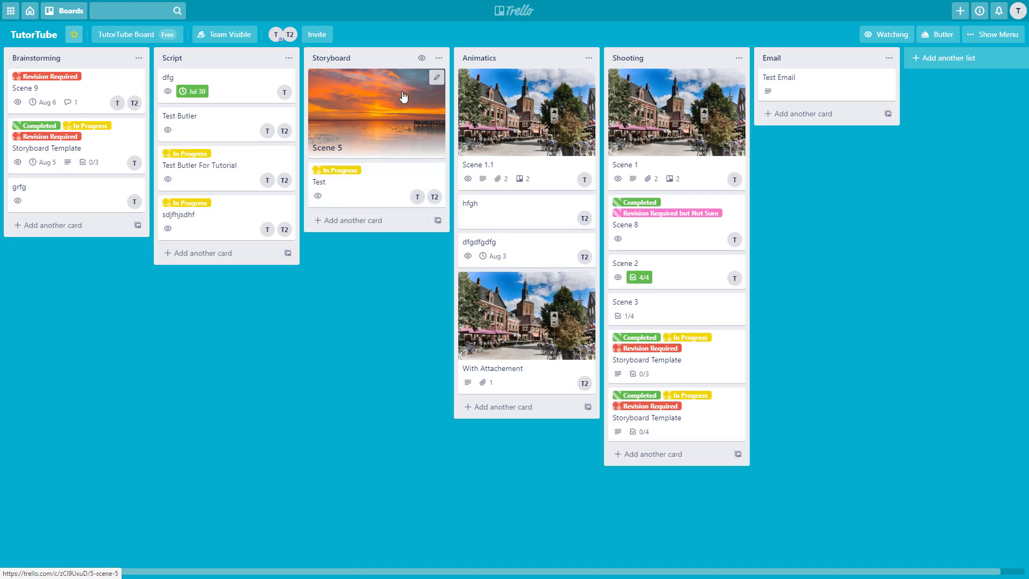
Run the 'Add in Labels and Task' button on the Scene 5 card, then close it
left_click(351, 58)
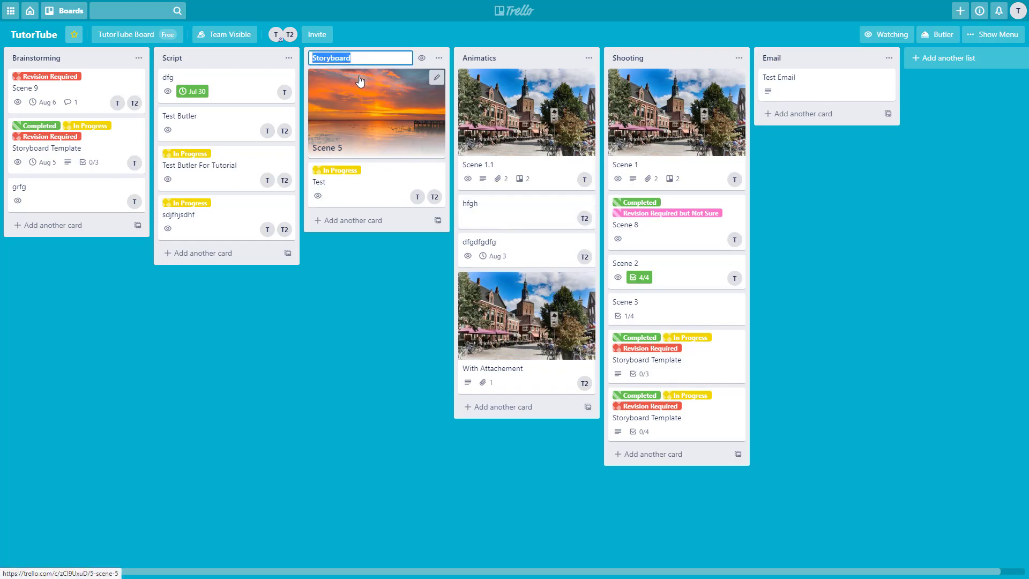
left_click(359, 81)
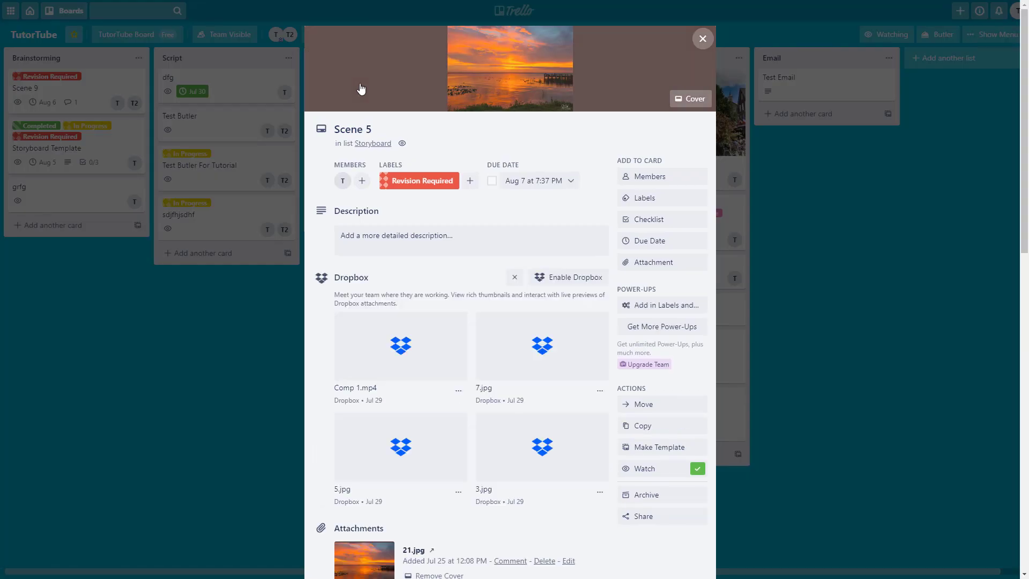
left_click(654, 308)
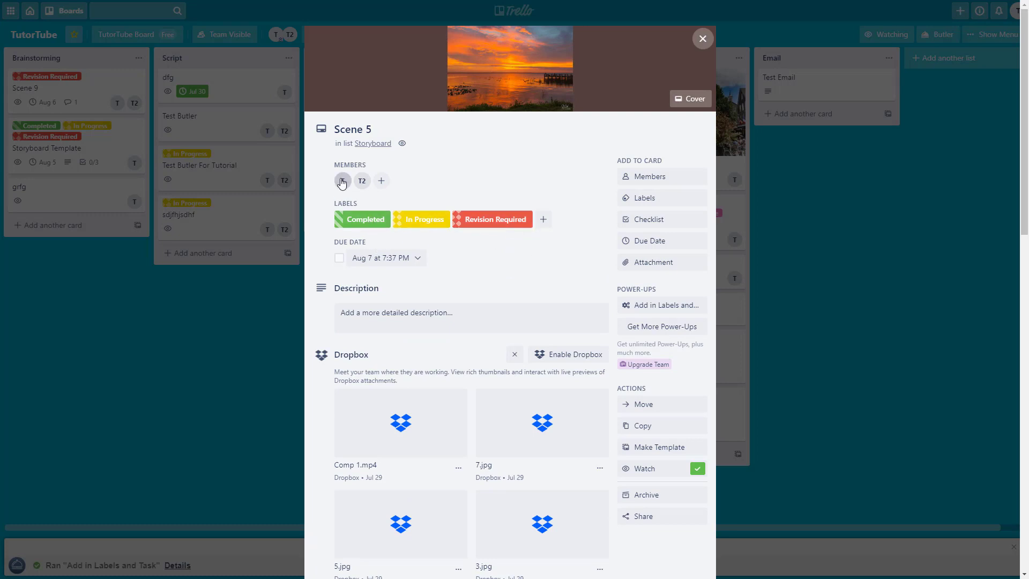
left_click(703, 39)
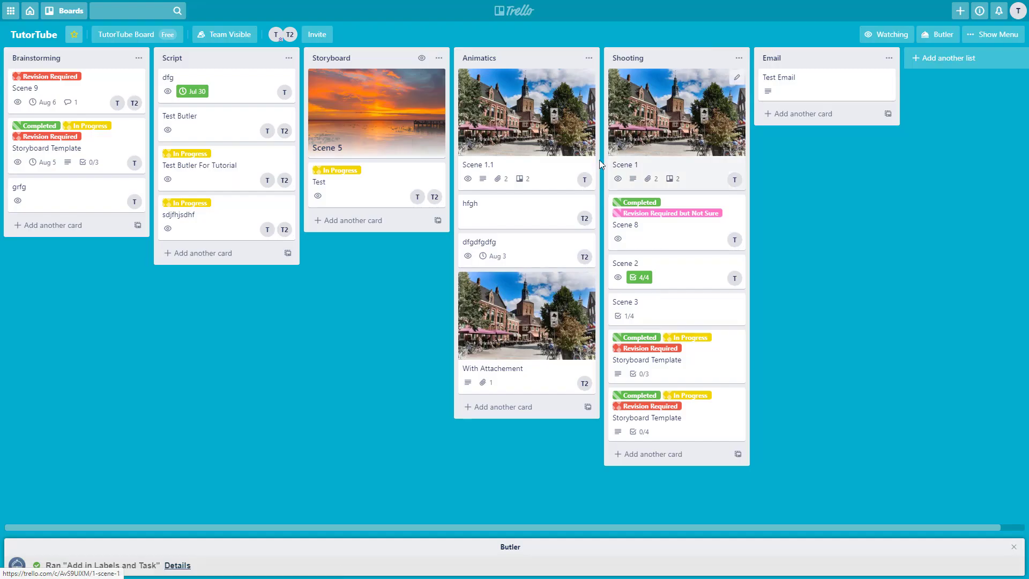
Run the 'Add in Labels and Task' button on the hfgh card in Animatics, then close it
left_click(504, 218)
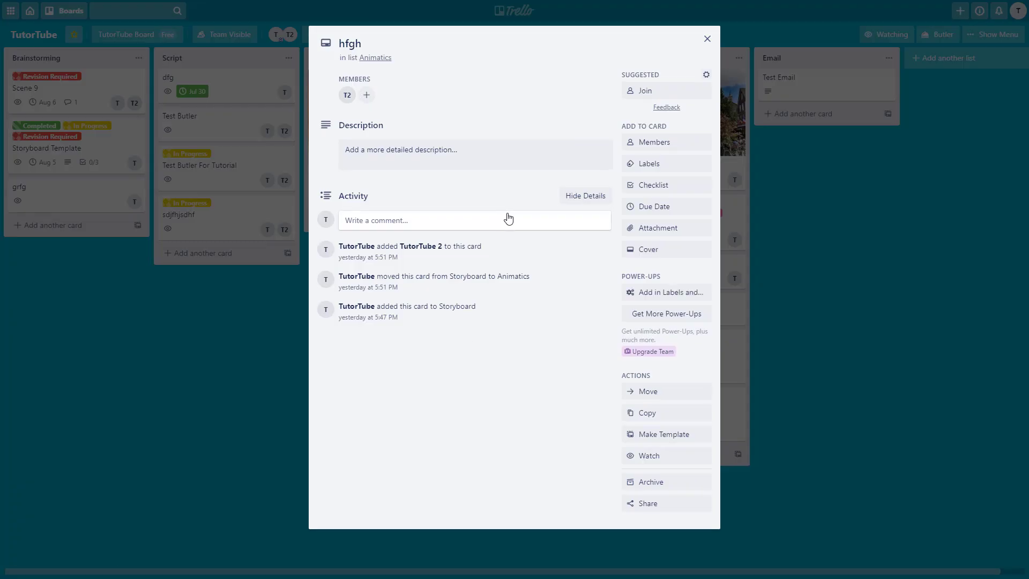
left_click(658, 293)
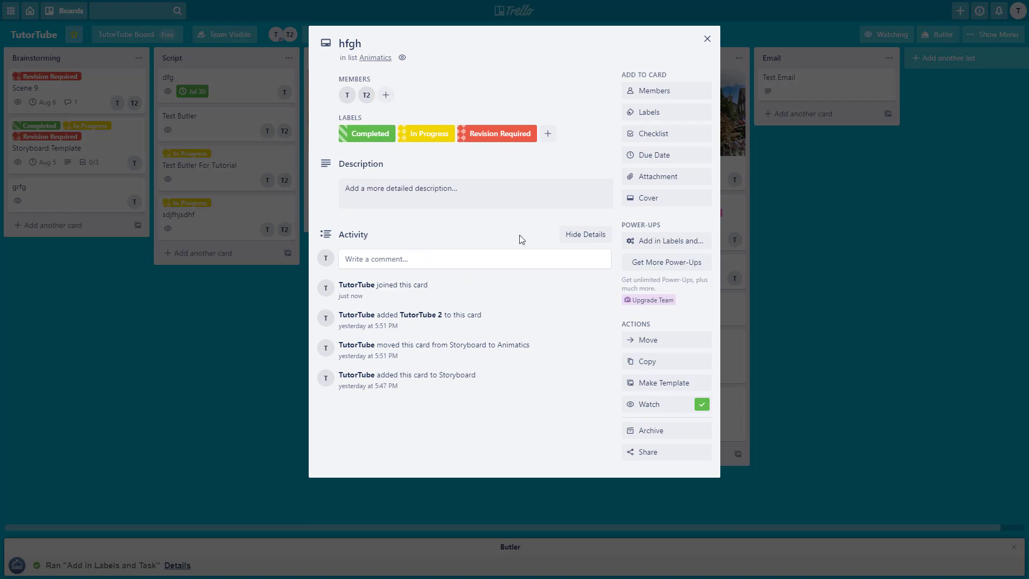
left_click(706, 38)
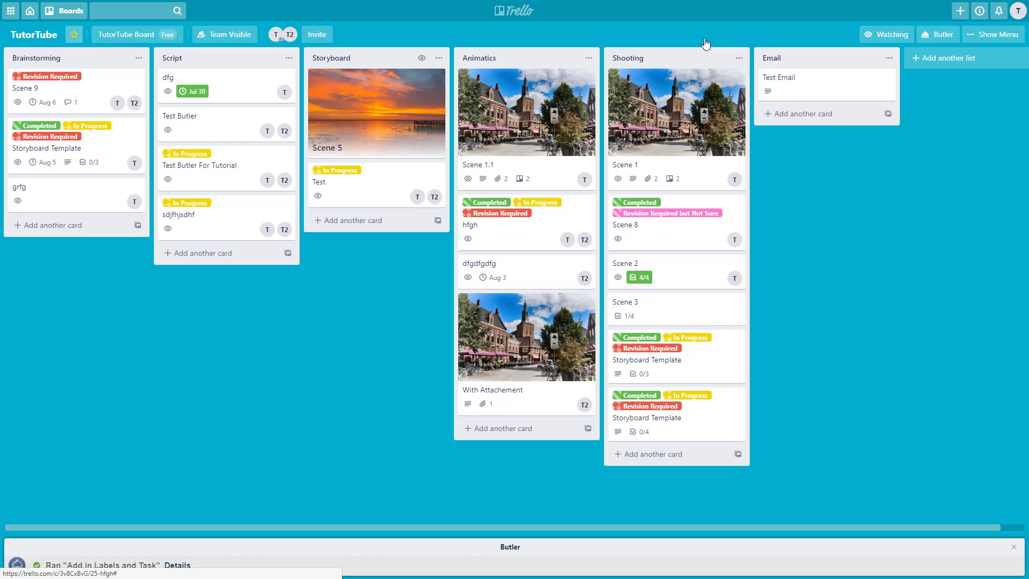
left_click(938, 34)
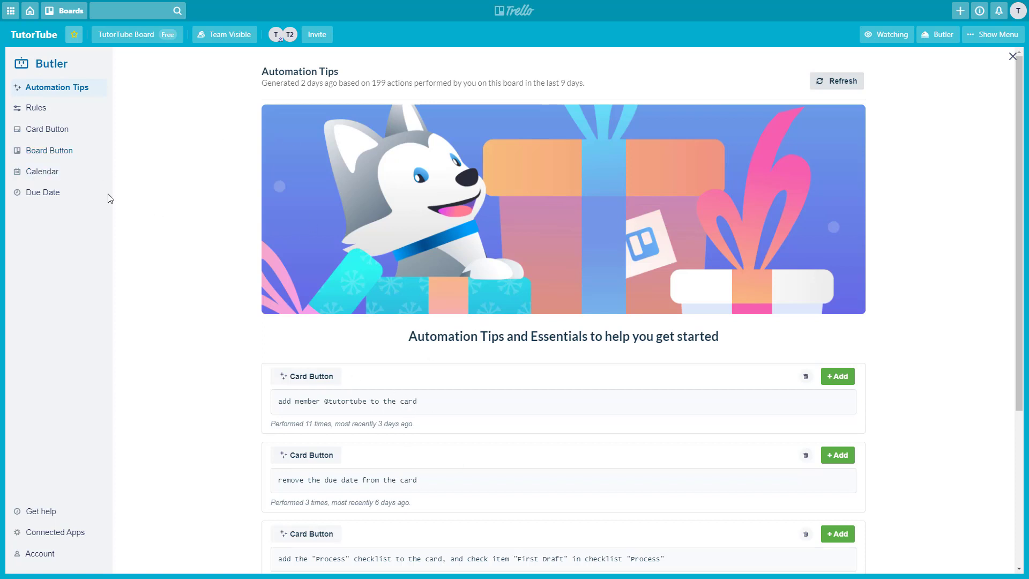
Disable and remove the 'Add in Labels and Task' card button, then go back to Automation Tips
left_click(60, 134)
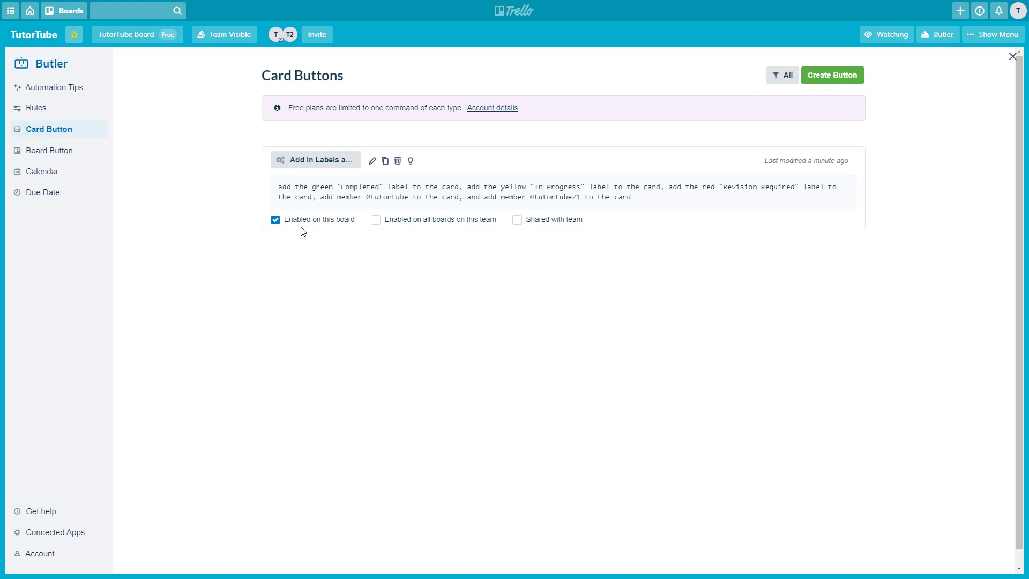
left_click(276, 220)
left_click(398, 161)
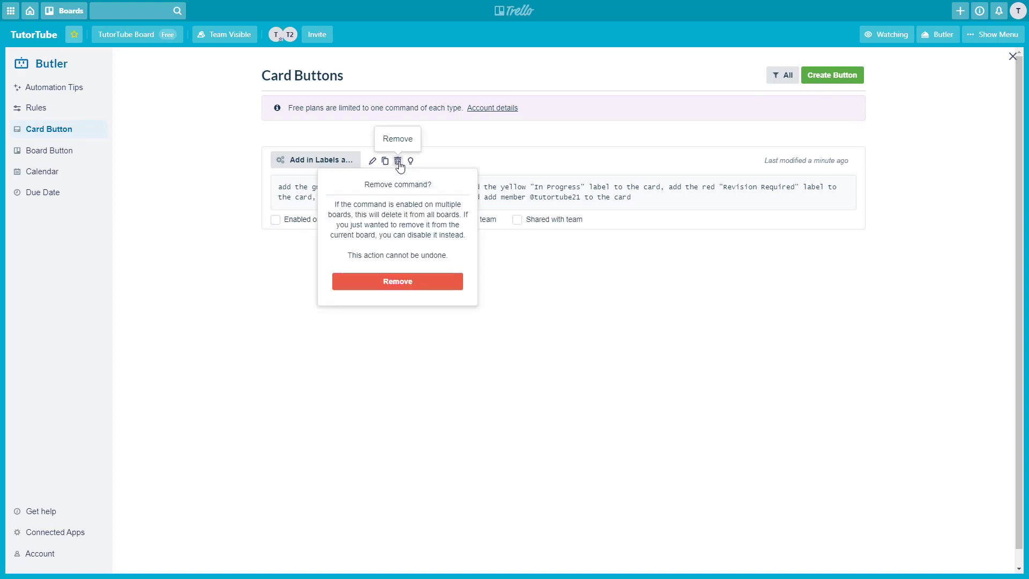
left_click(405, 283)
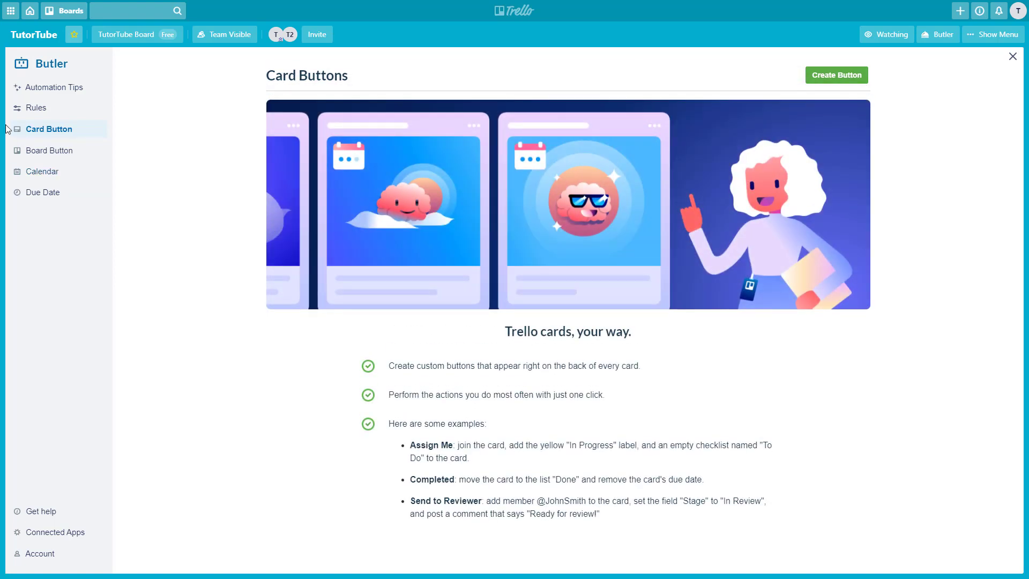
left_click(56, 87)
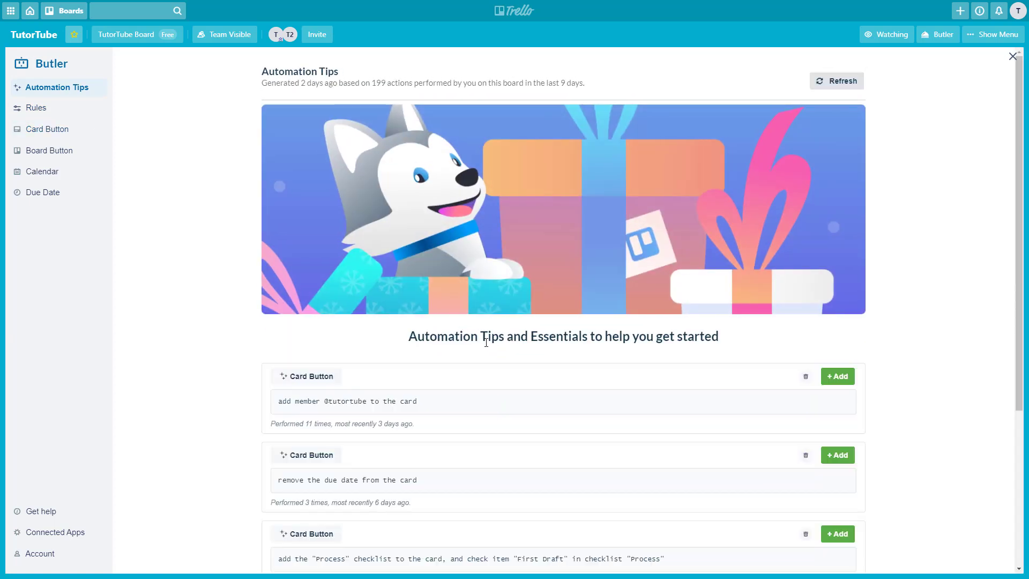
Create a card button from the 'remove the due date from the card' tip
scroll(486, 343, "down", 5)
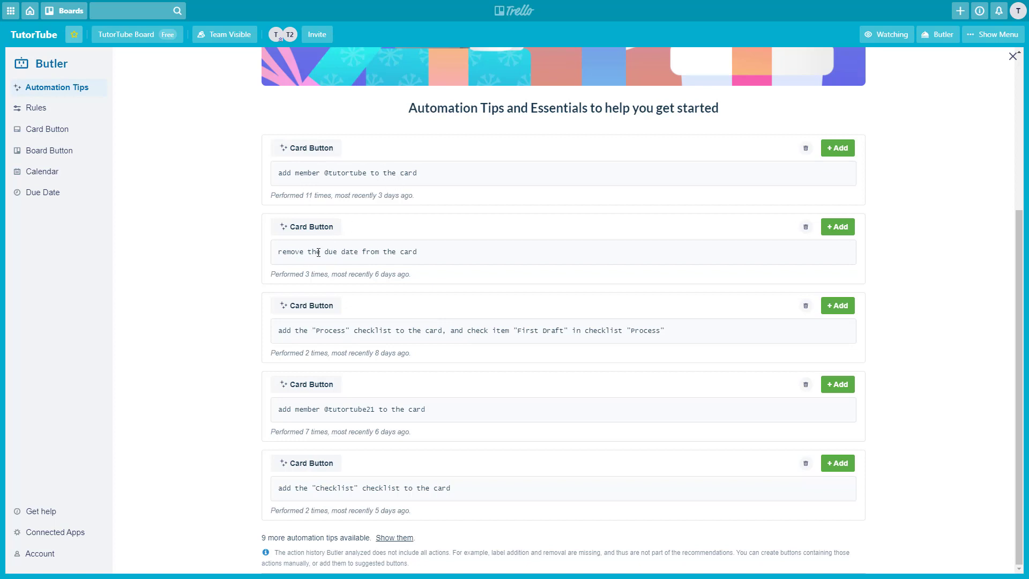
left_click(844, 229)
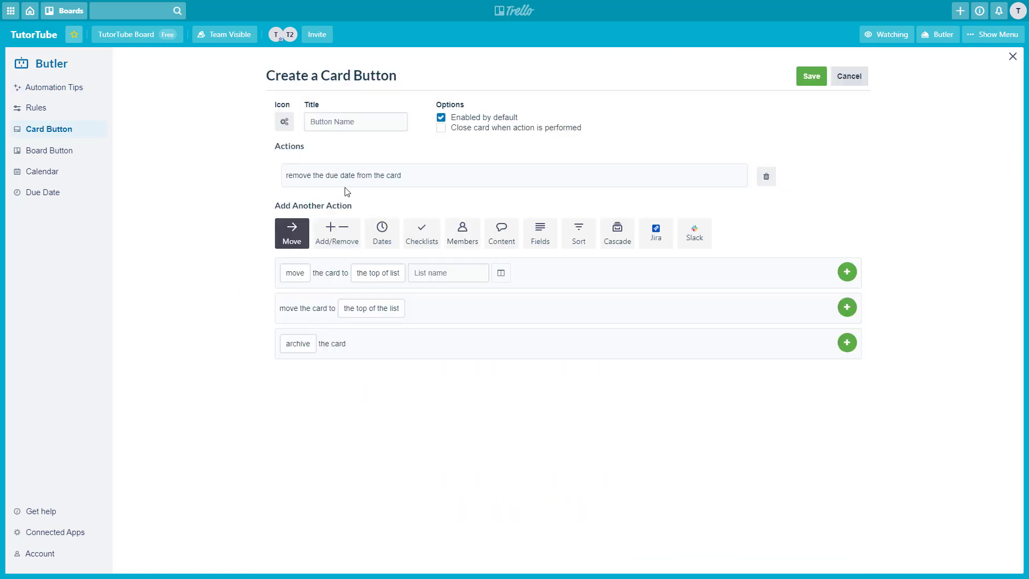
Name the button 'Remove Due Date', save it, and close Butler
left_click(349, 123)
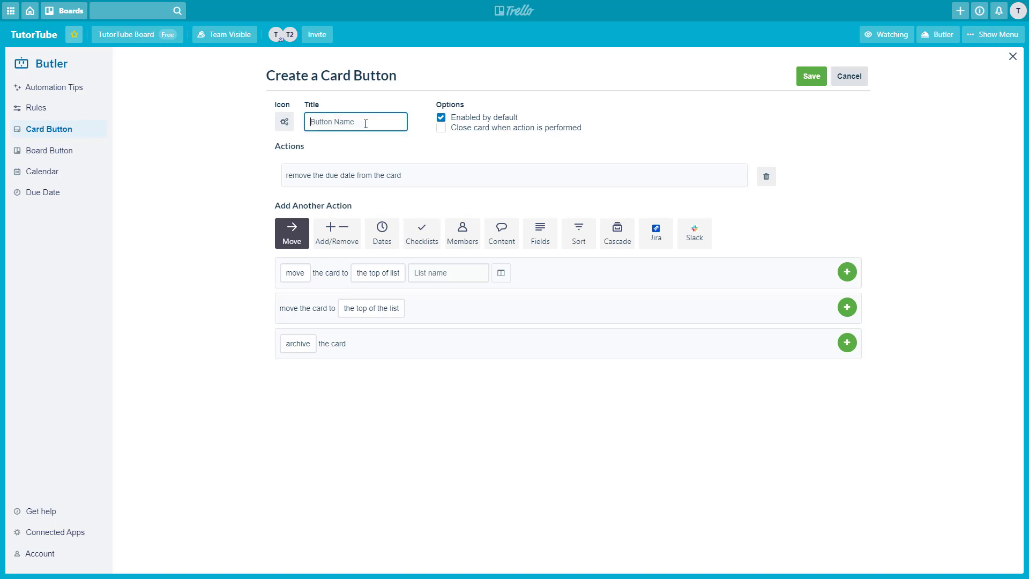
type("Remove Due Date")
left_click(804, 80)
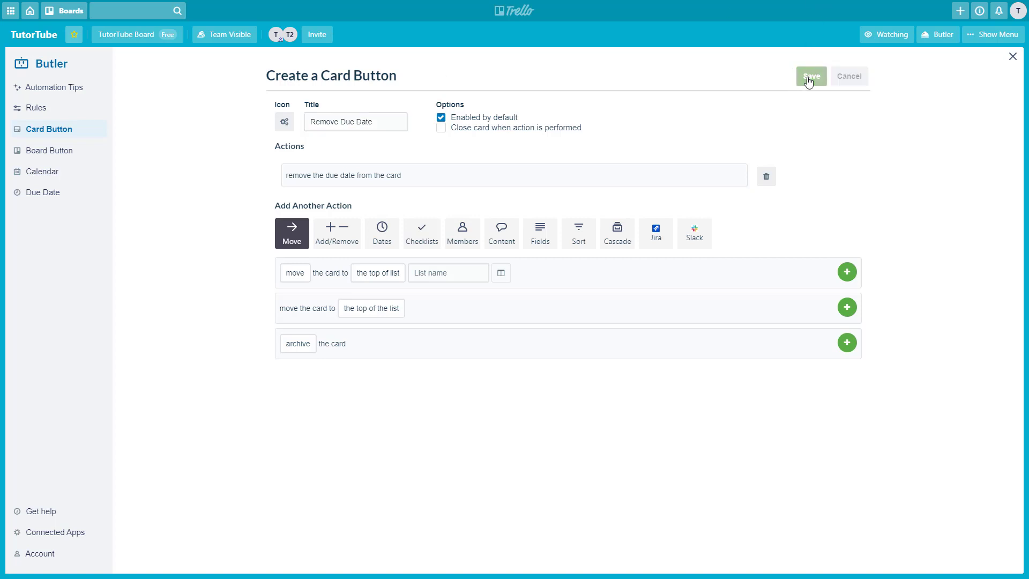
left_click(1012, 57)
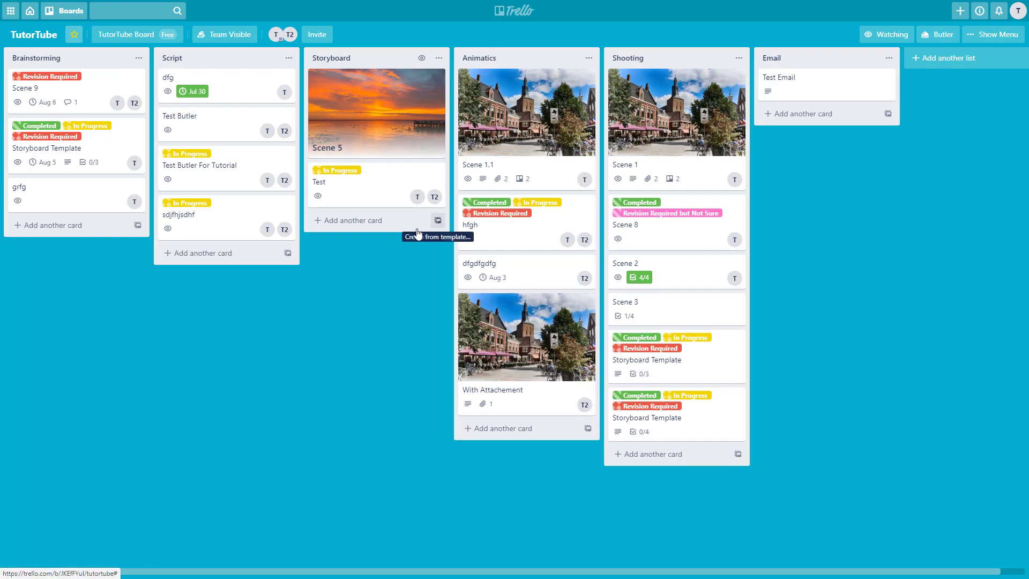
Clear the Jul 30 due date from the dfg card in Script using the Remove Due Date button
left_click(240, 97)
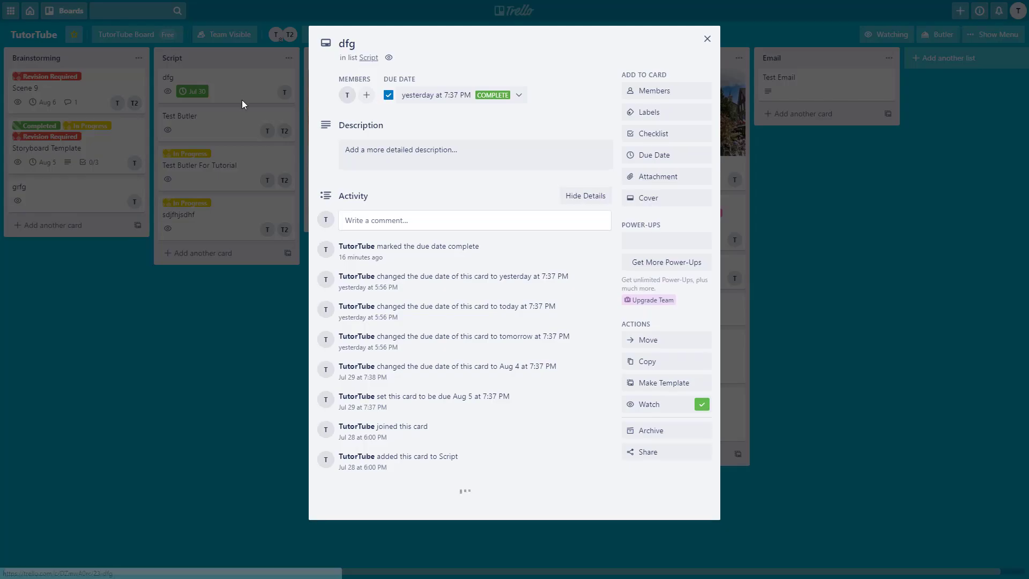
left_click(660, 243)
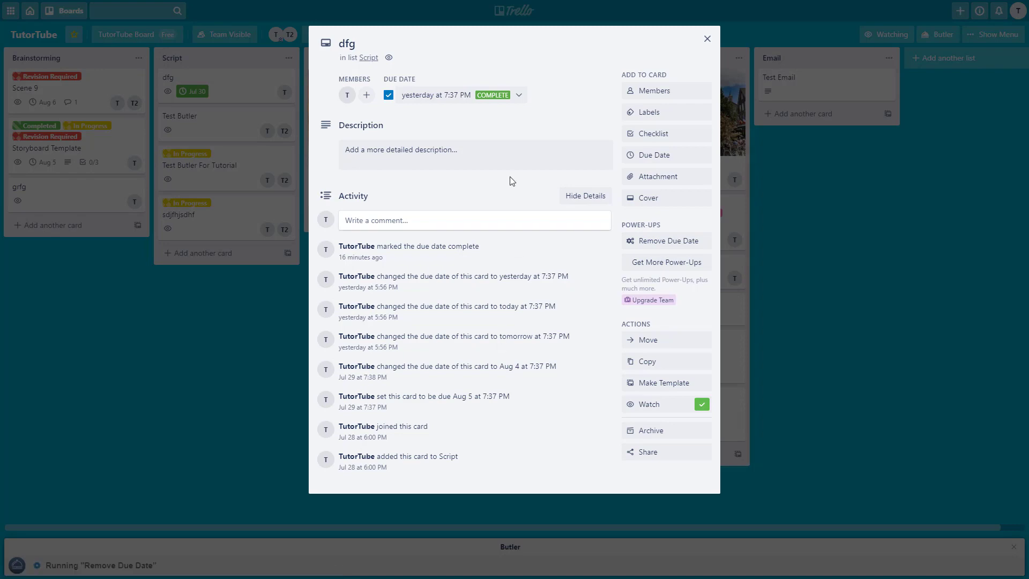
left_click(707, 39)
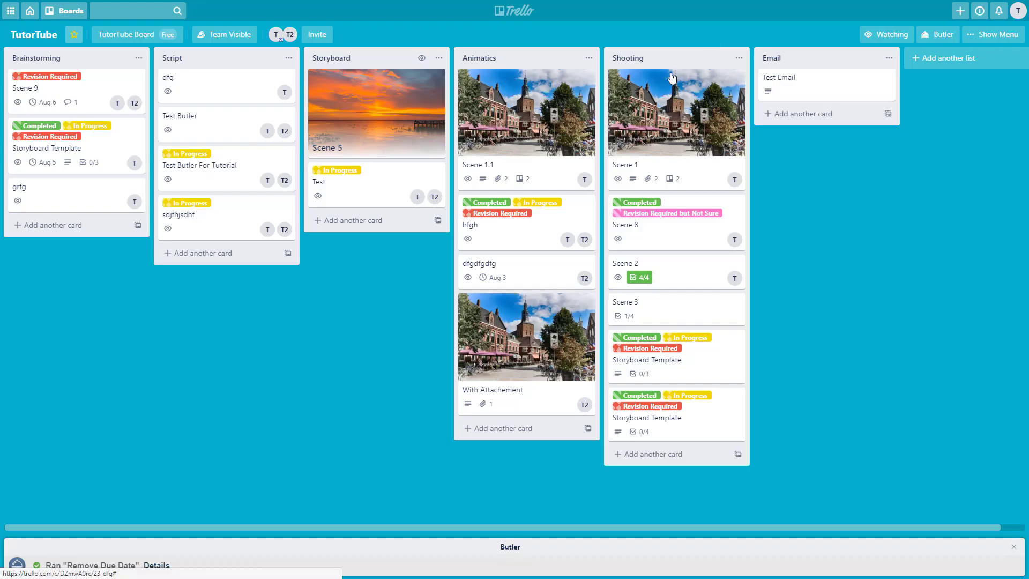